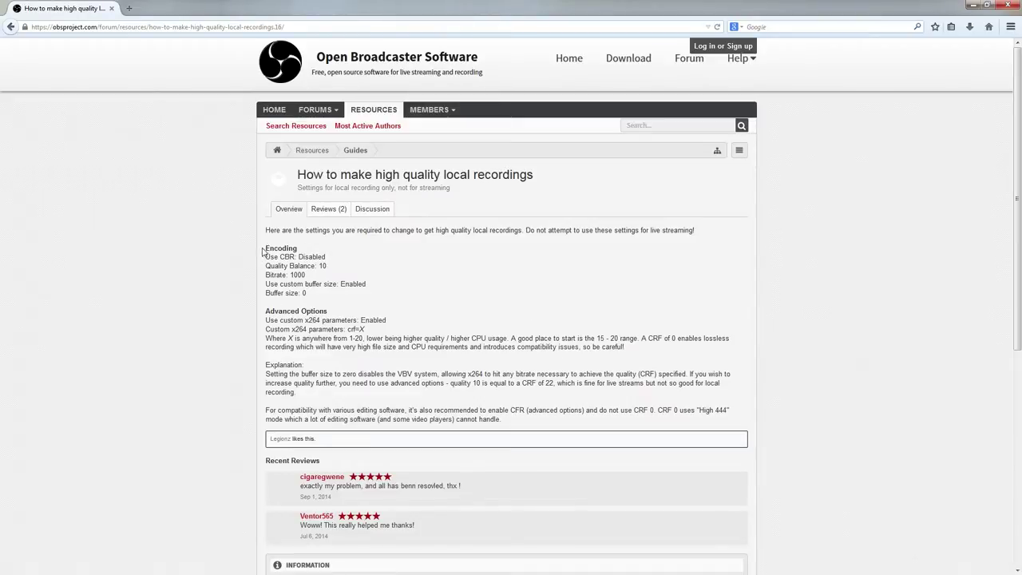
pyautogui.moveTo(266, 256); pyautogui.dragTo(637, 364)
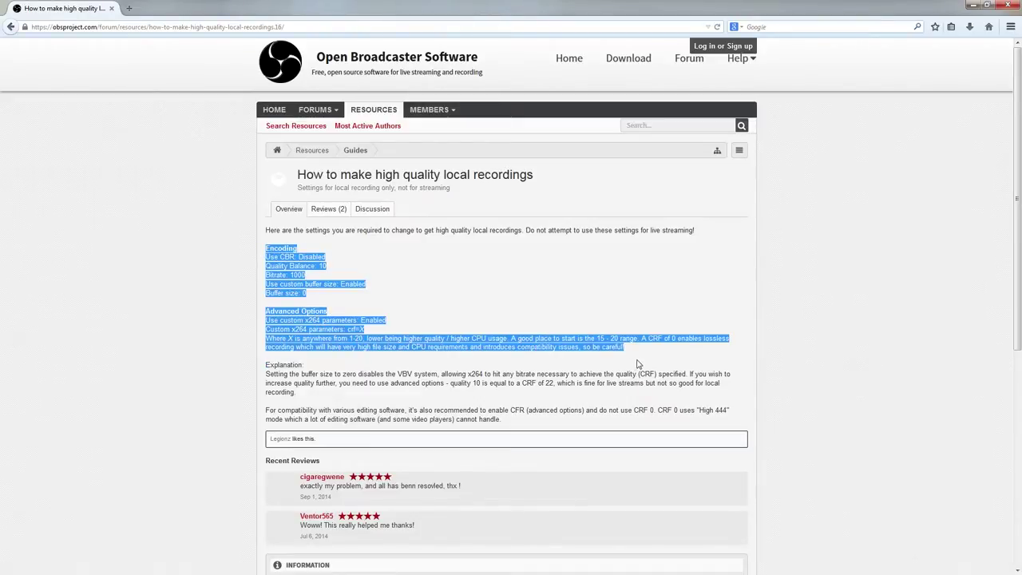
pyautogui.click(382, 274)
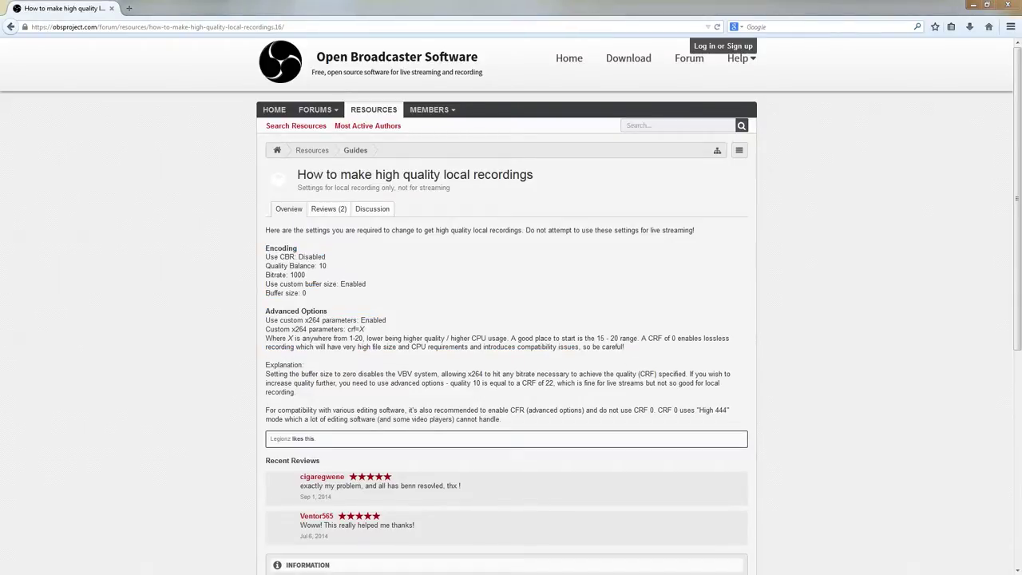
# Bring the OBS window back and open its Settings window
pyautogui.hotkey('alt', 'Tab')
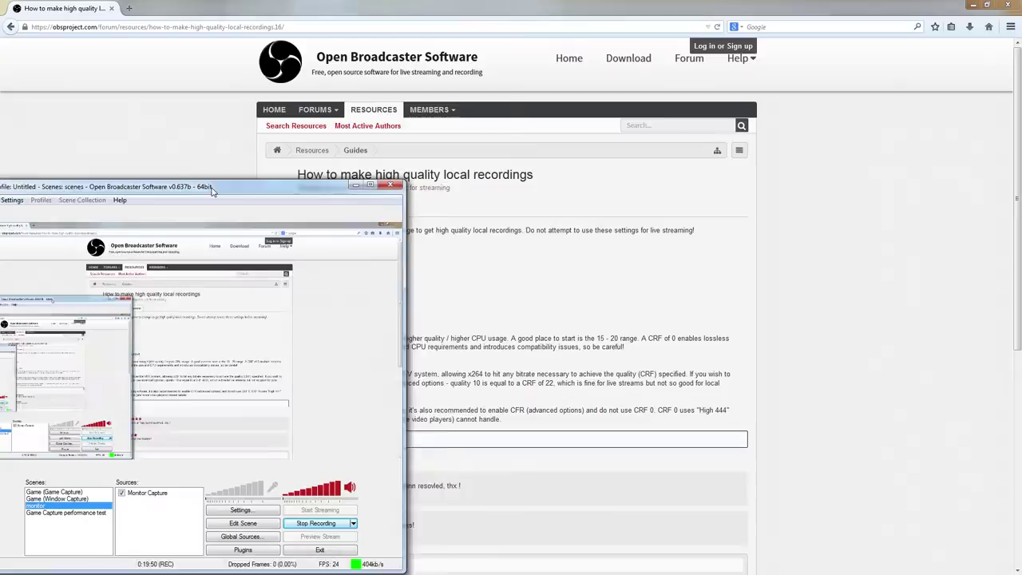
pyautogui.moveTo(258, 185); pyautogui.dragTo(256, 184)
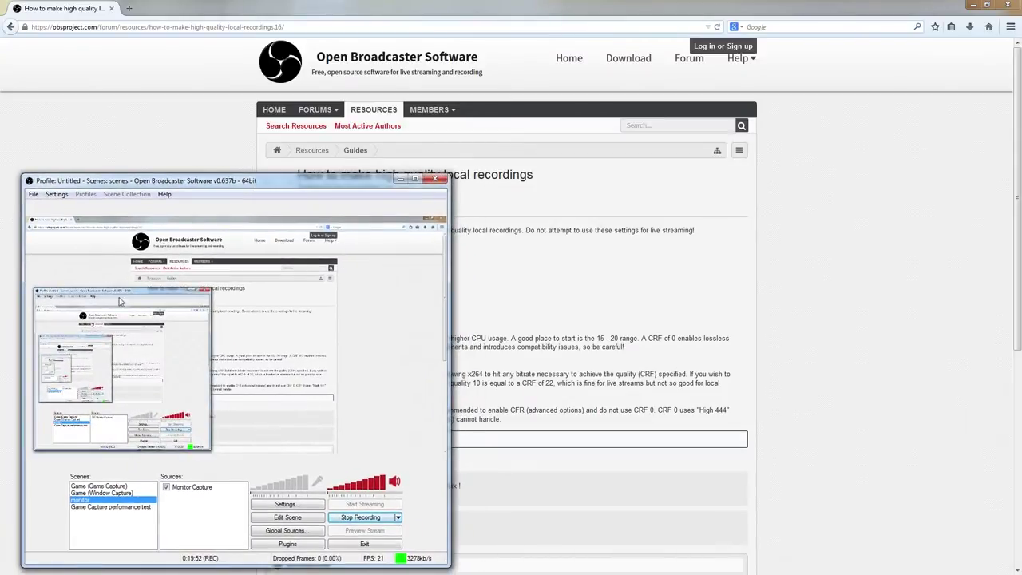
pyautogui.click(53, 196)
pyautogui.click(64, 207)
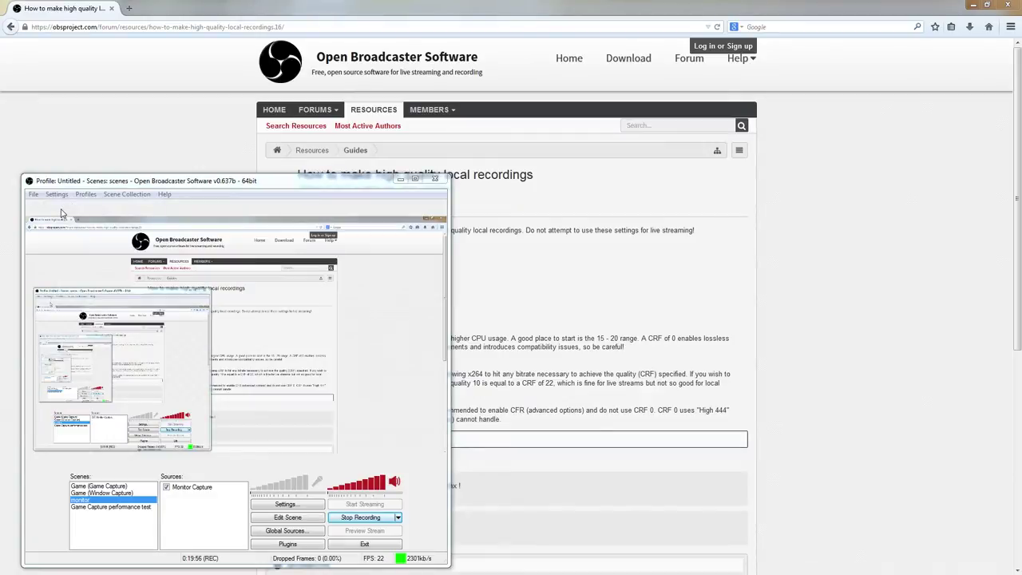
# Confirm the broadcast mode stays at File Output Only
pyautogui.click(317, 141)
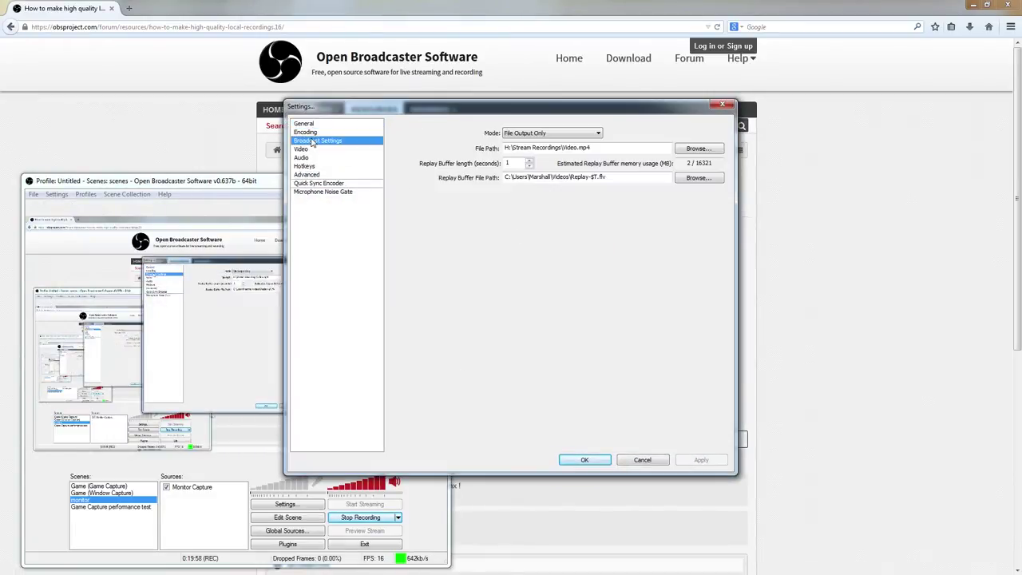
pyautogui.click(522, 134)
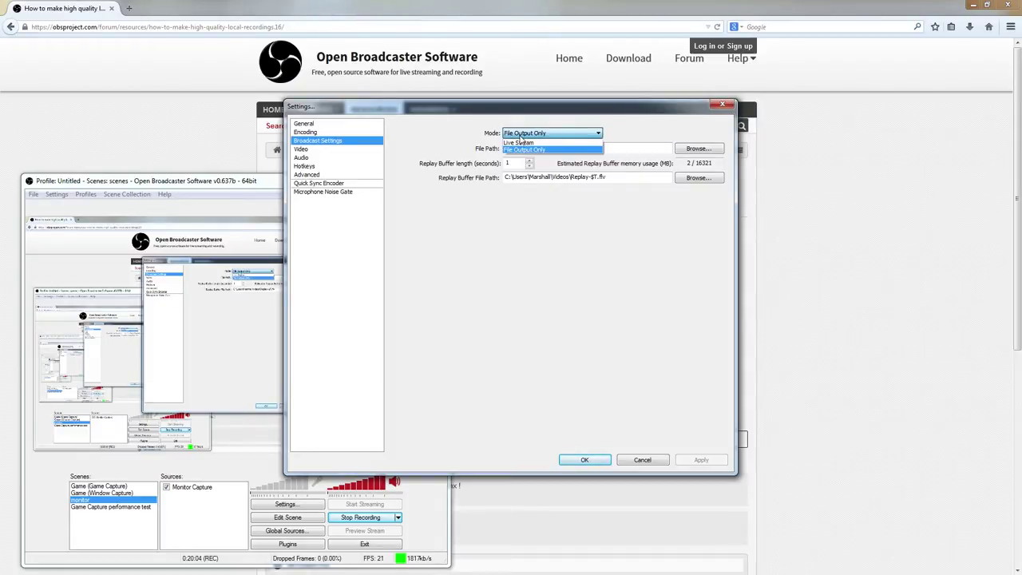
pyautogui.click(524, 150)
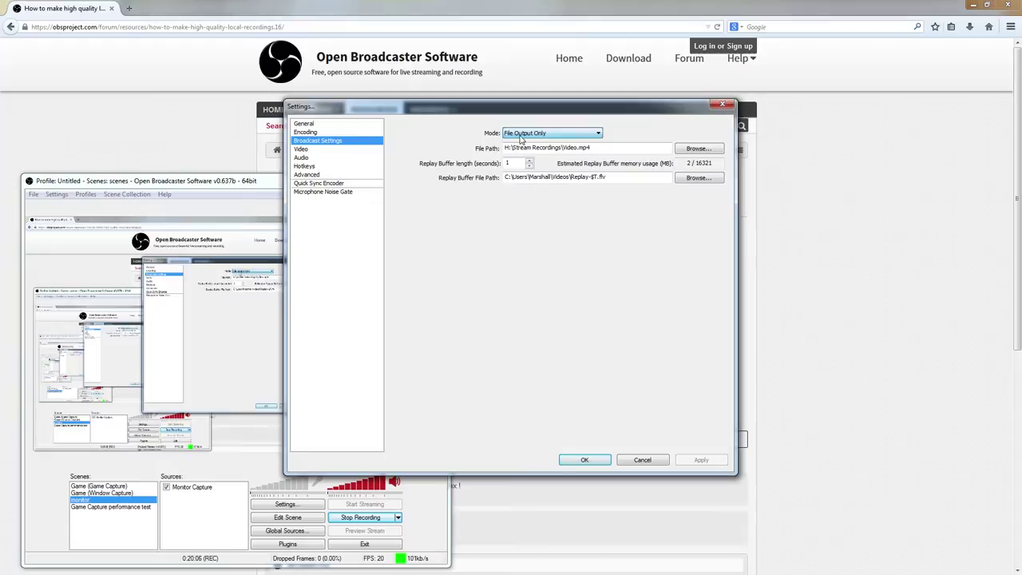
pyautogui.click(306, 175)
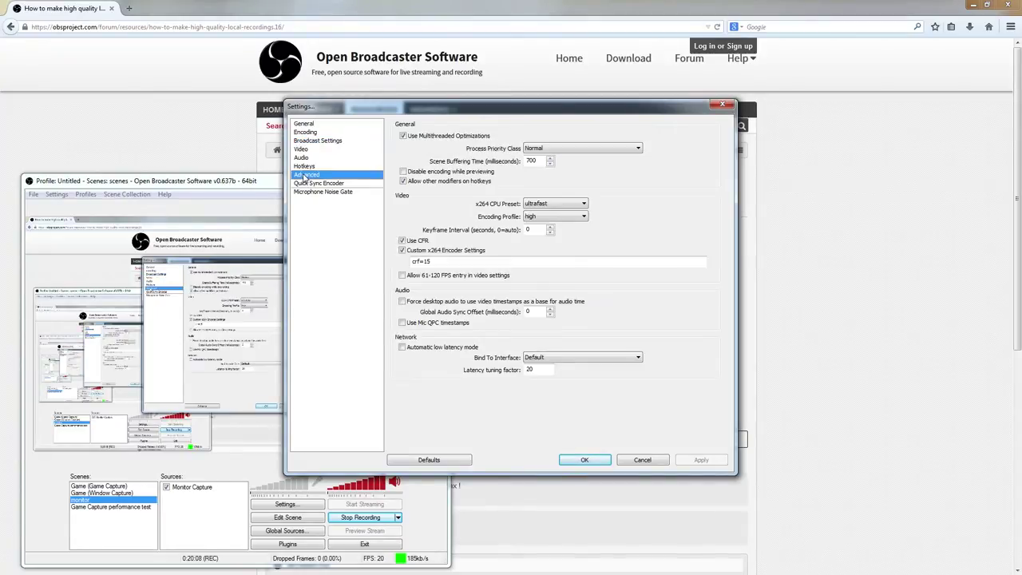
pyautogui.click(565, 203)
pyautogui.click(537, 228)
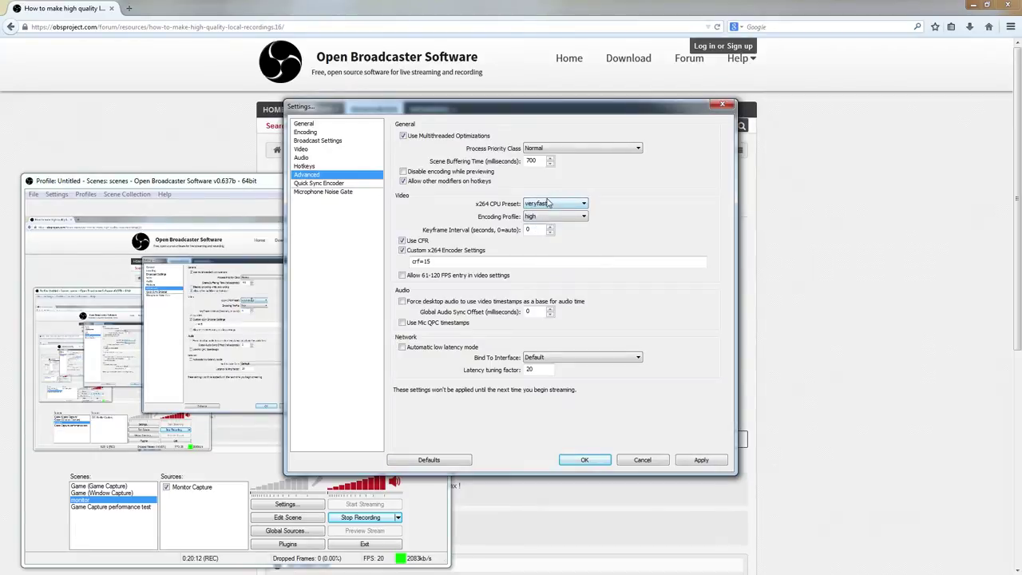
pyautogui.click(551, 203)
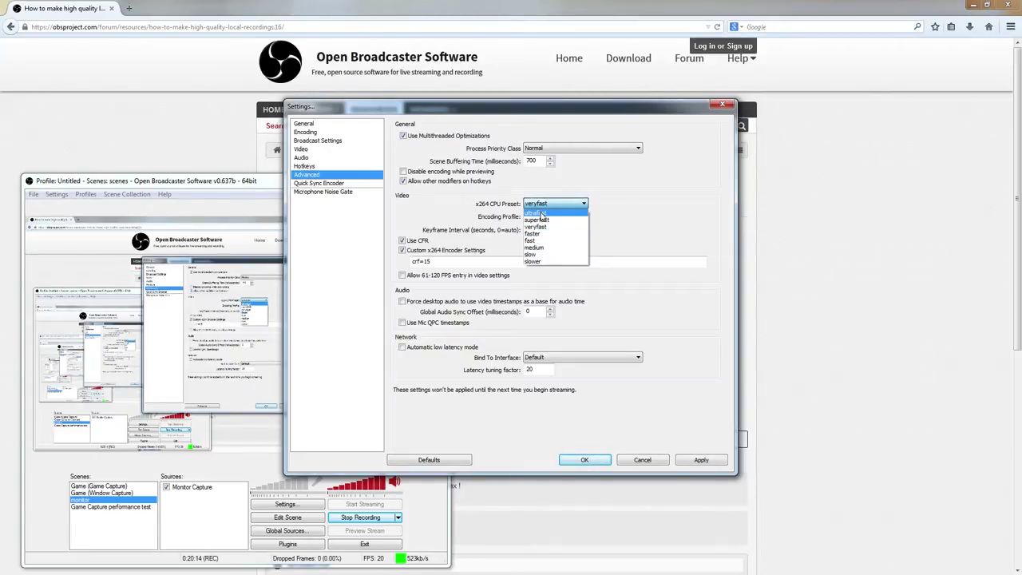
pyautogui.click(541, 212)
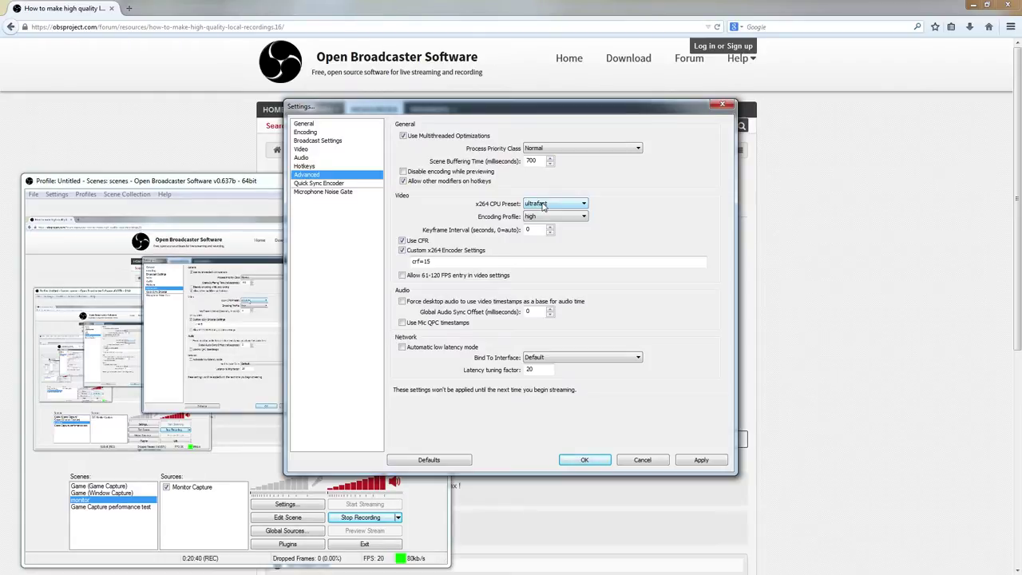
pyautogui.moveTo(527, 108); pyautogui.dragTo(376, 172)
# Close the OBS settings, minimize OBS, and briefly highlight the guide's Encoding and Advanced Options text
pyautogui.click(572, 168)
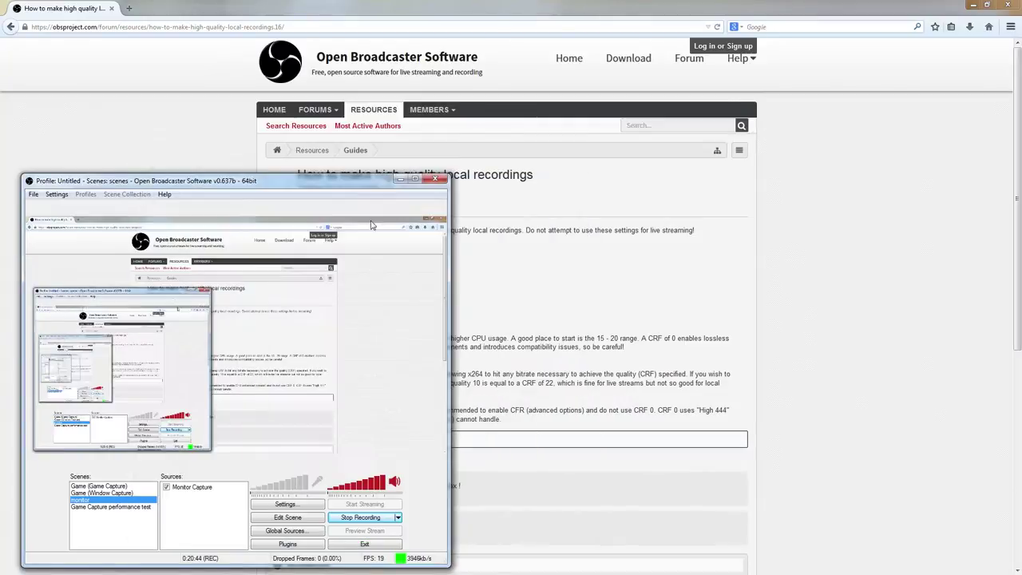
pyautogui.click(403, 183)
pyautogui.moveTo(277, 249); pyautogui.dragTo(410, 347)
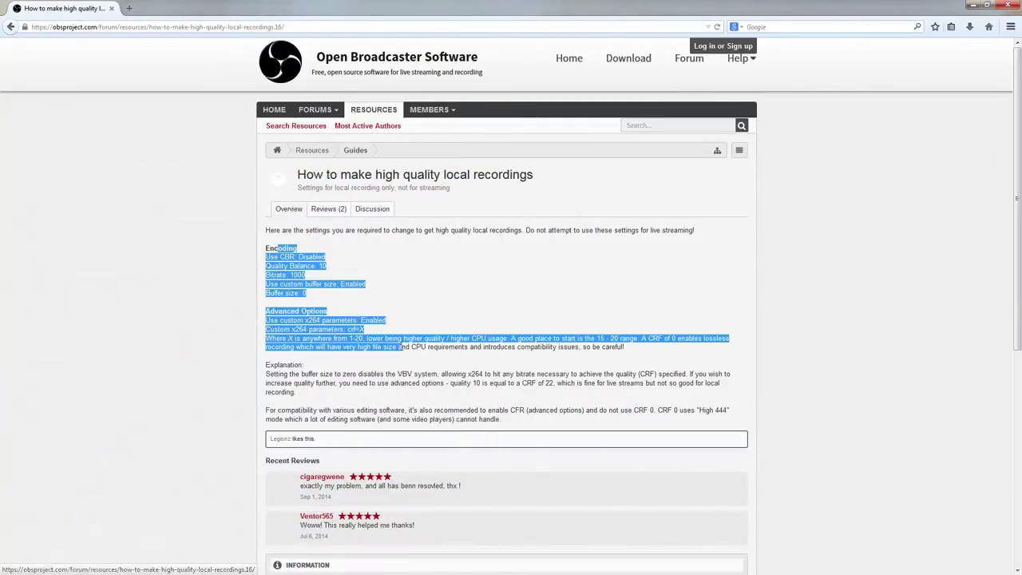
pyautogui.click(456, 287)
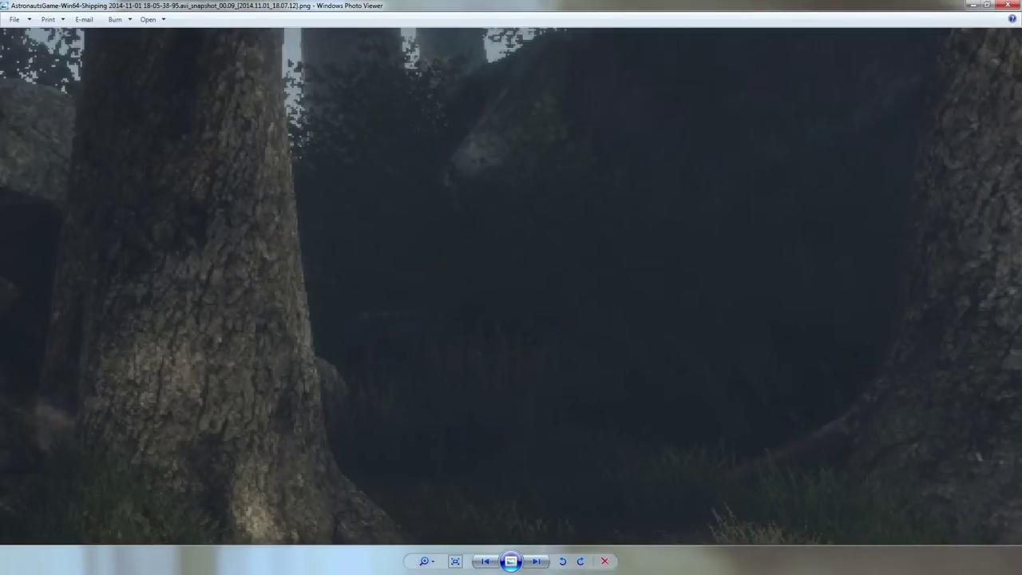
# Flip to the Video.mp4 snapshot and back to the AstronautsGame AVI snapshot to compare
pyautogui.press('Right')
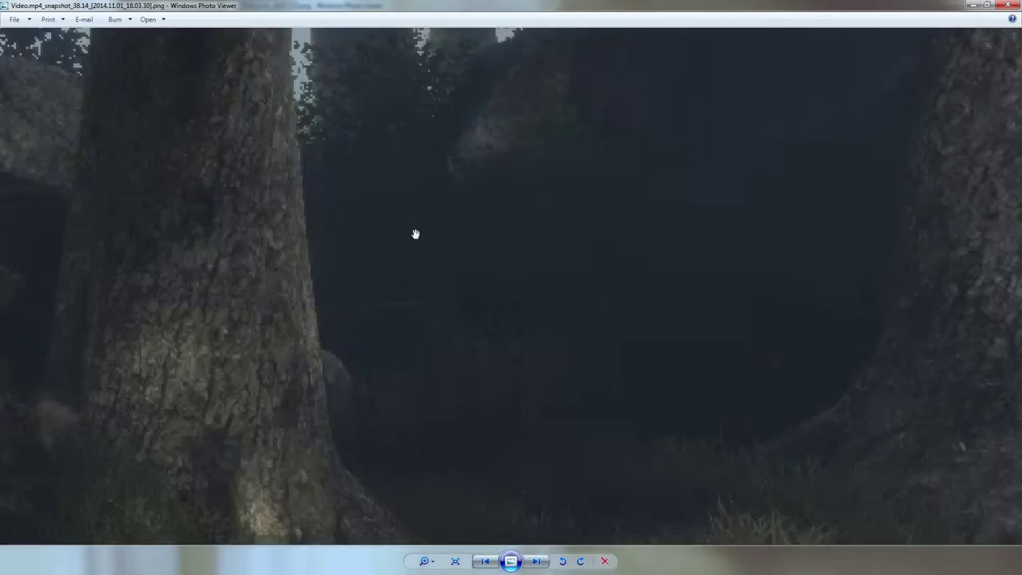
pyautogui.press('Left')
pyautogui.press('Left')
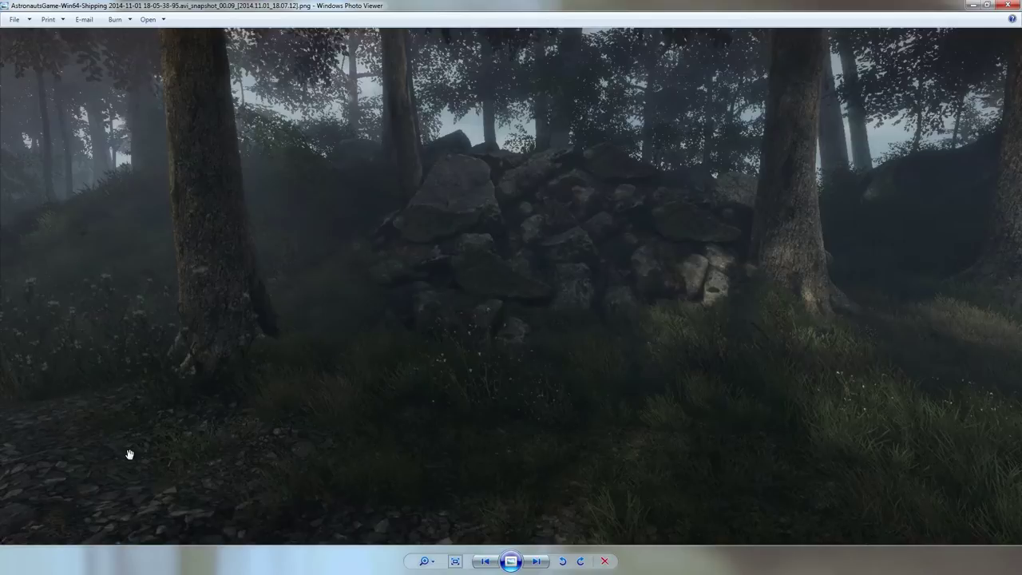
# Advance from the AstronautsGame snapshot to the foggy-forest Video.mp4 snapshot
pyautogui.press('Right')
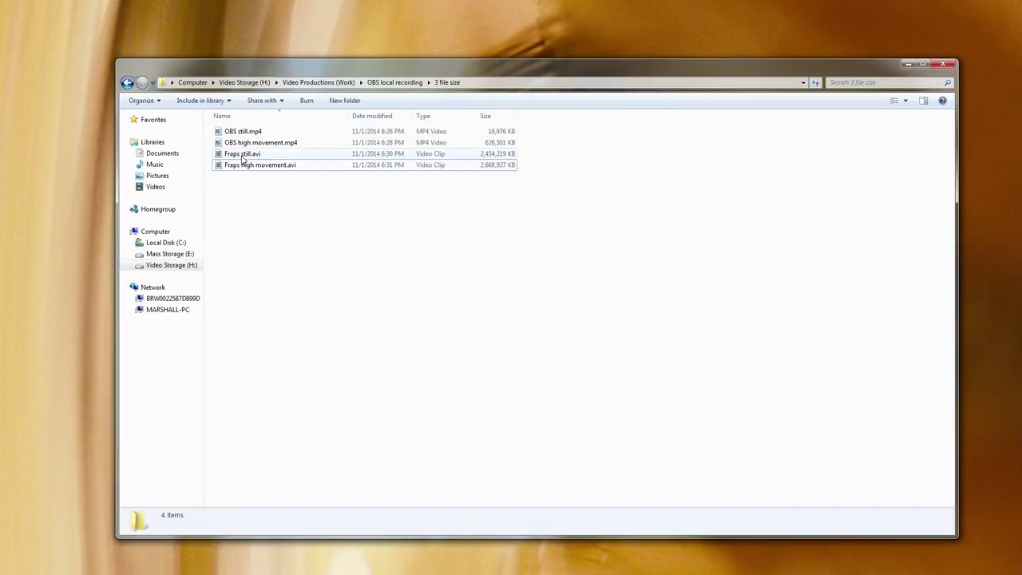
# Compare file details of OBS still.mp4, OBS high movement.mp4 and Fraps still.avi
pyautogui.click(236, 131)
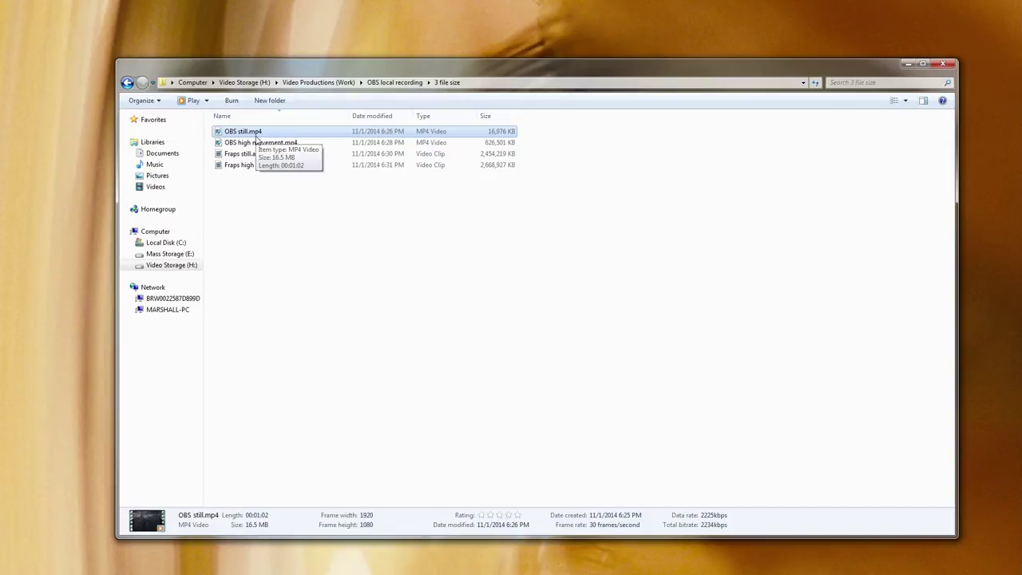
pyautogui.click(254, 142)
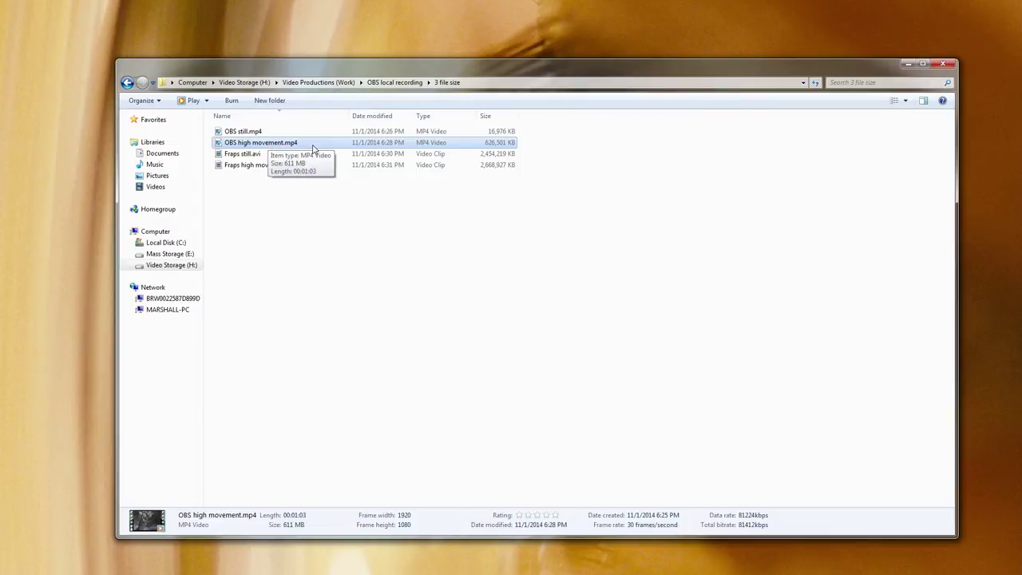
pyautogui.click(254, 156)
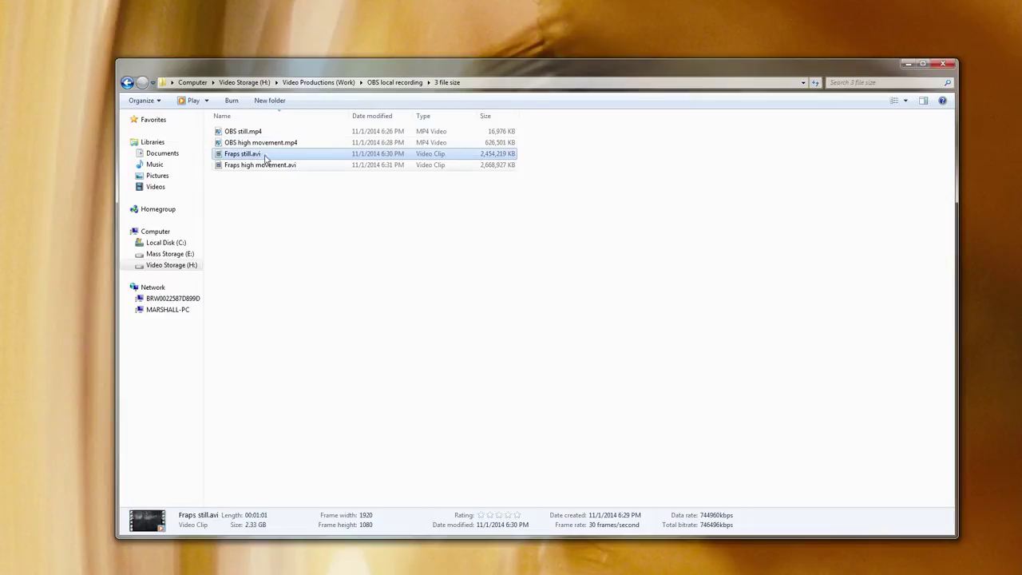
pyautogui.click(242, 179)
pyautogui.click(238, 155)
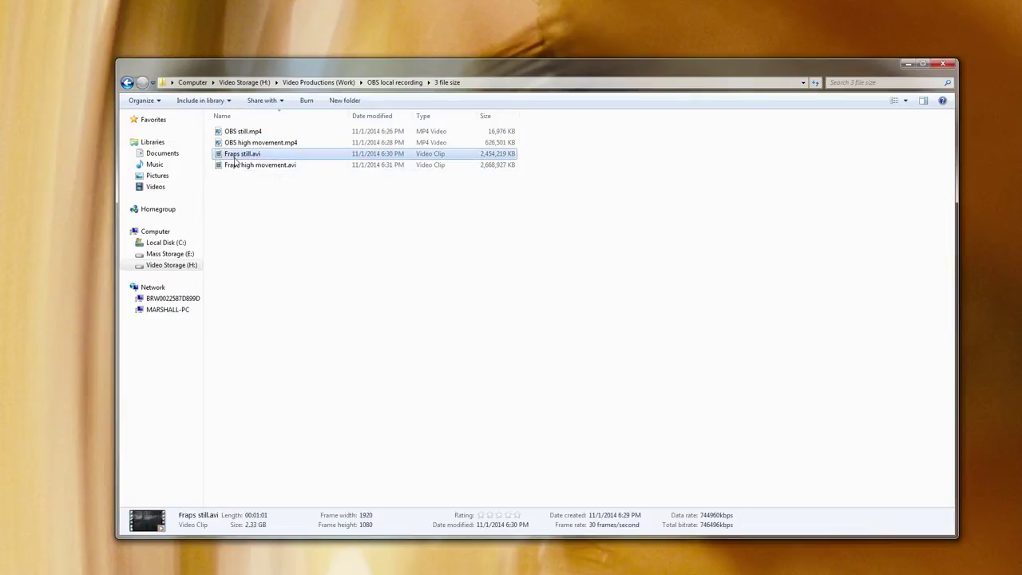
pyautogui.click(251, 134)
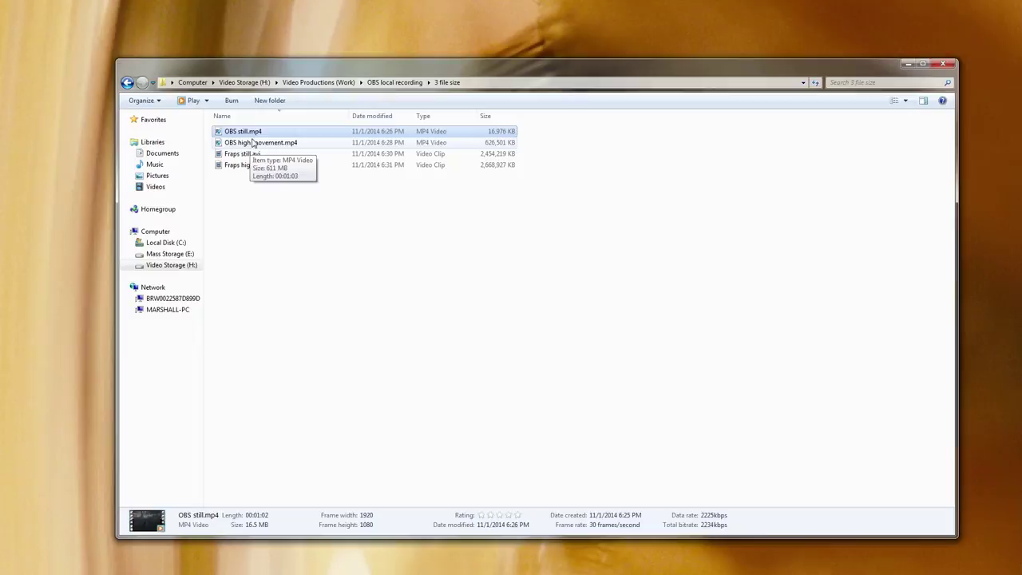
pyautogui.click(248, 143)
pyautogui.click(248, 134)
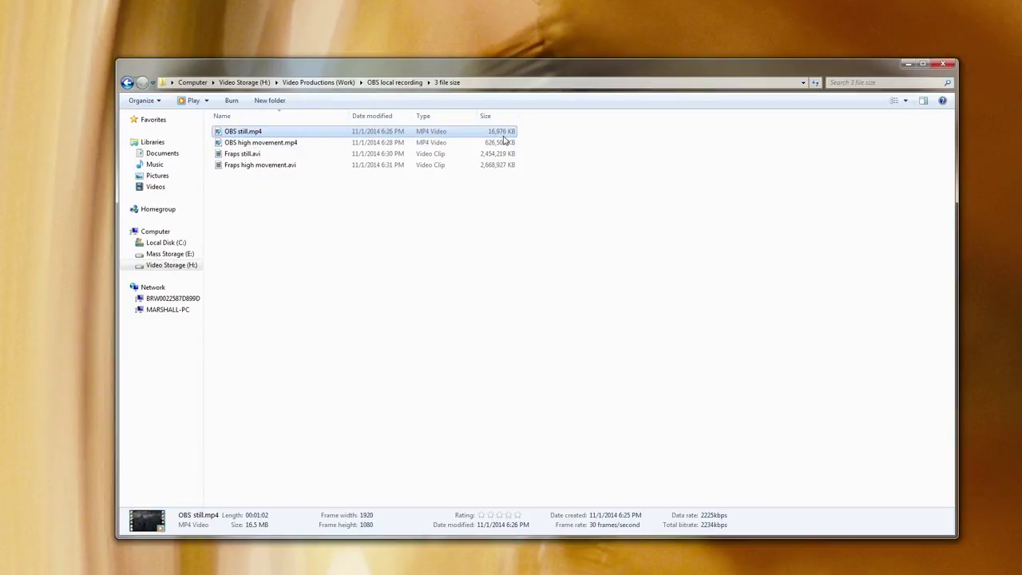
pyautogui.click(277, 154)
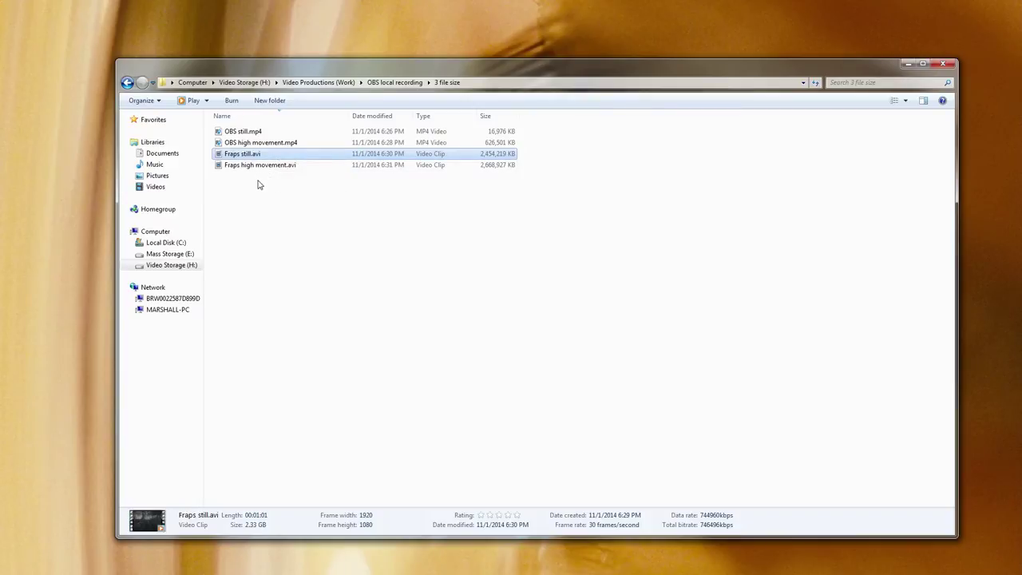
# Check OBS still, OBS high movement and Fraps high movement.avi details, then clear the selection
pyautogui.click(244, 132)
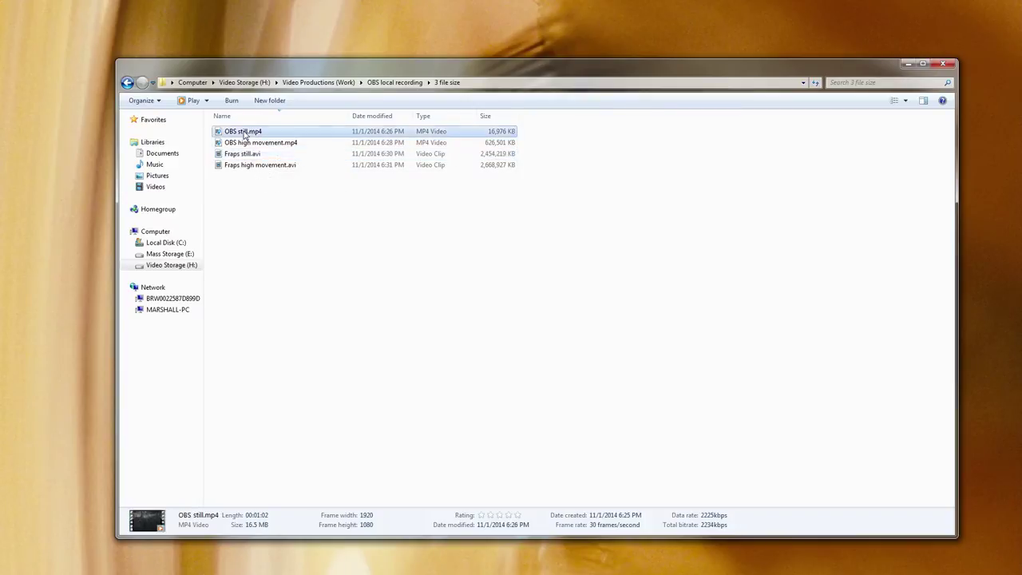
pyautogui.click(242, 143)
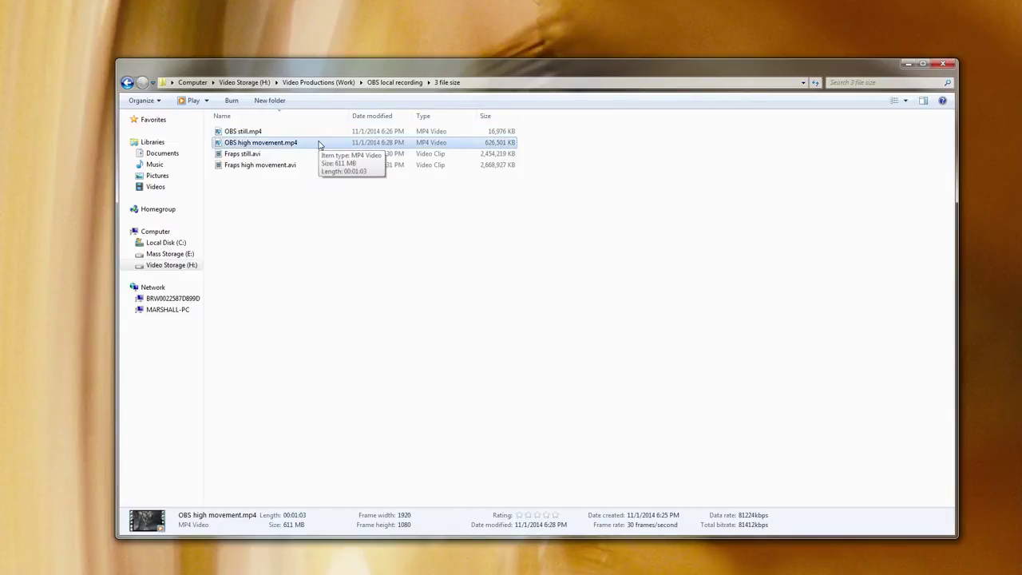
pyautogui.click(239, 167)
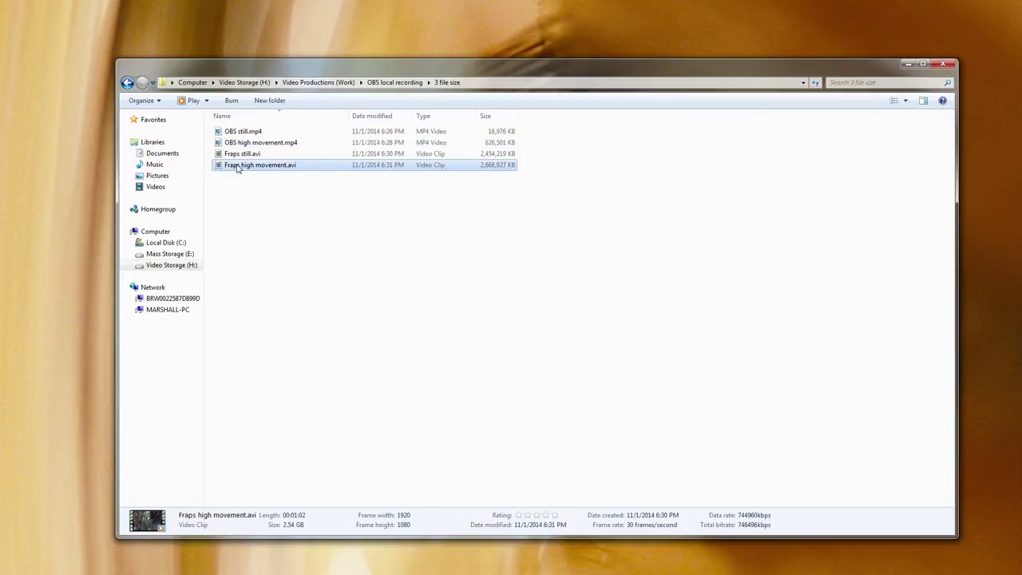
pyautogui.click(281, 227)
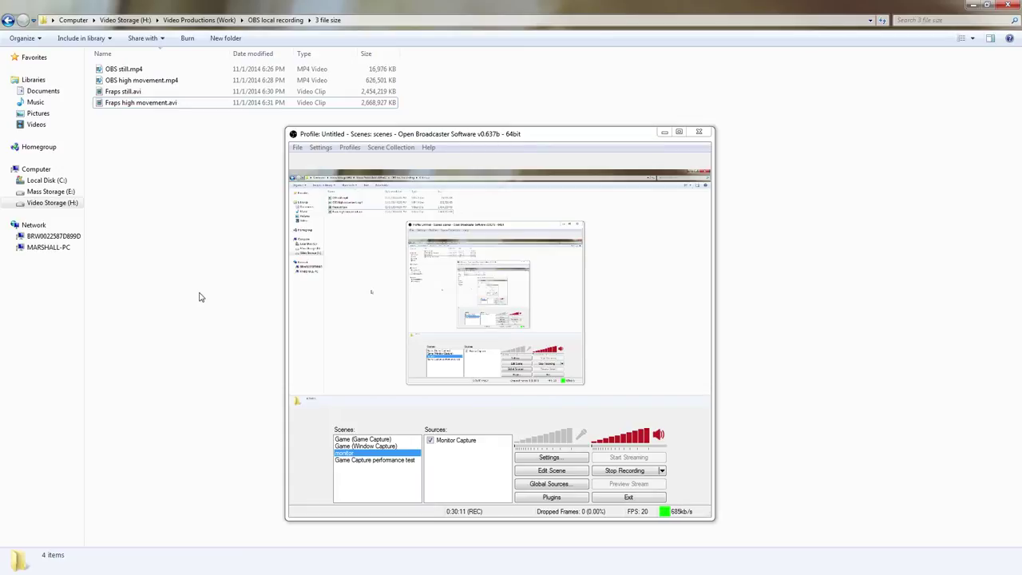
# Focus the still-recording OBS window over the '3 file size' folder
pyautogui.click(508, 144)
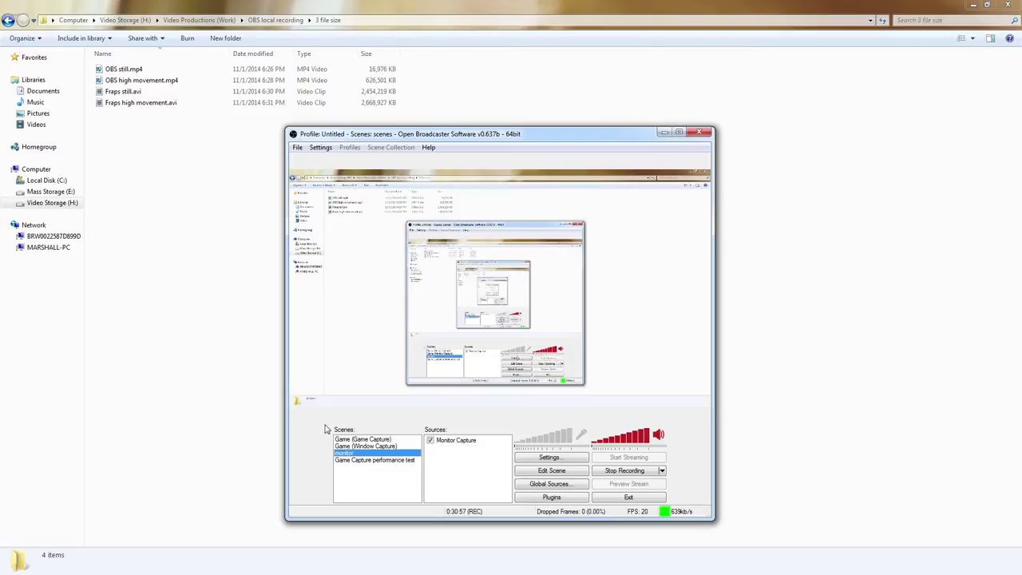
pyautogui.rightClick(443, 465)
pyautogui.moveTo(471, 471)
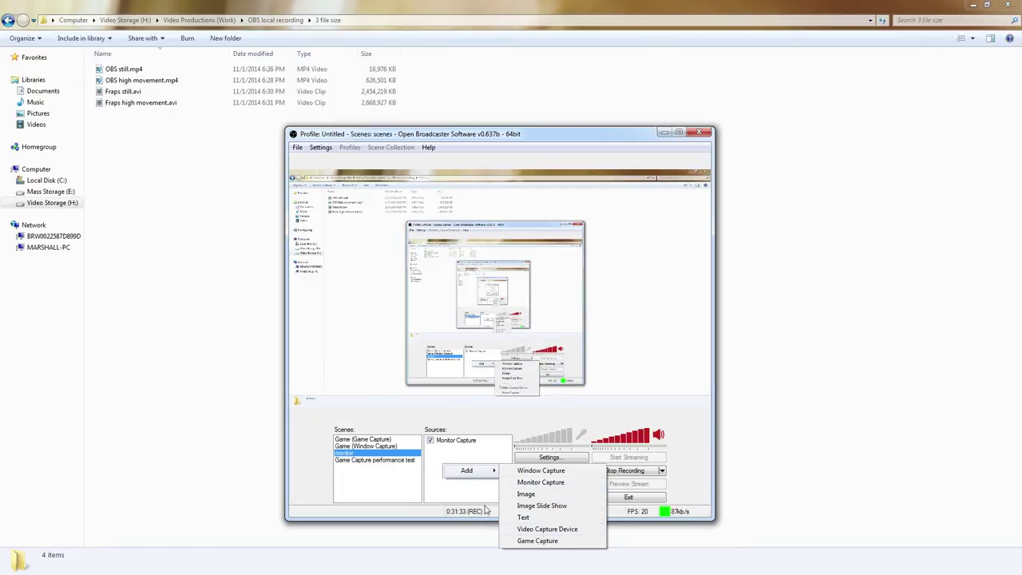
pyautogui.click(459, 458)
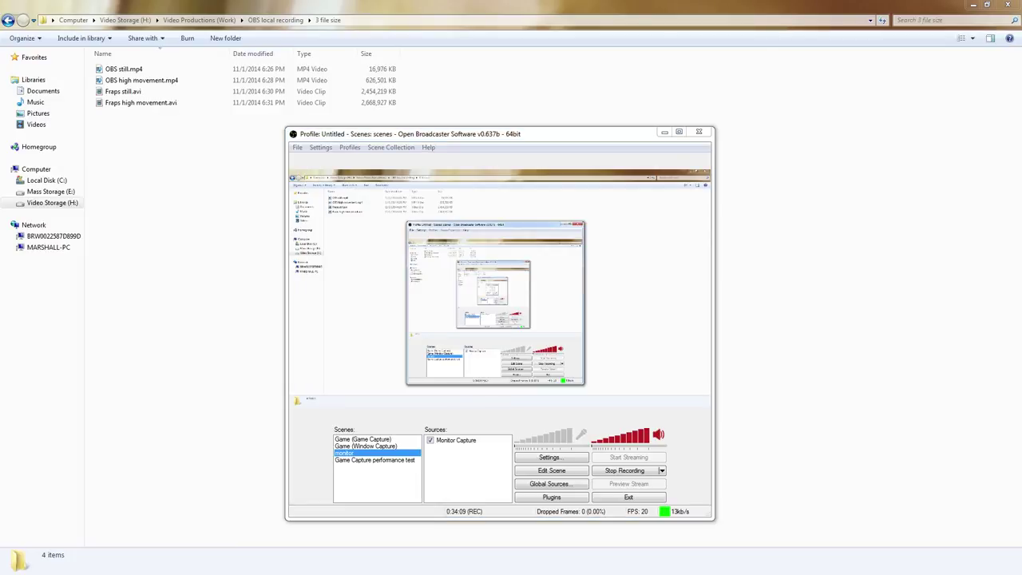
pyautogui.moveTo(162, 258); pyautogui.dragTo(224, 199)
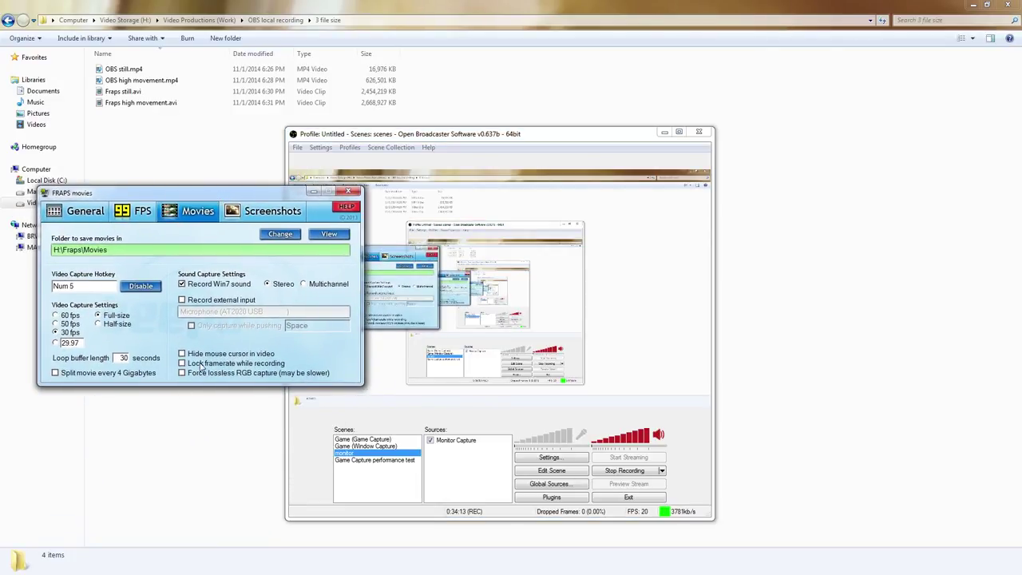